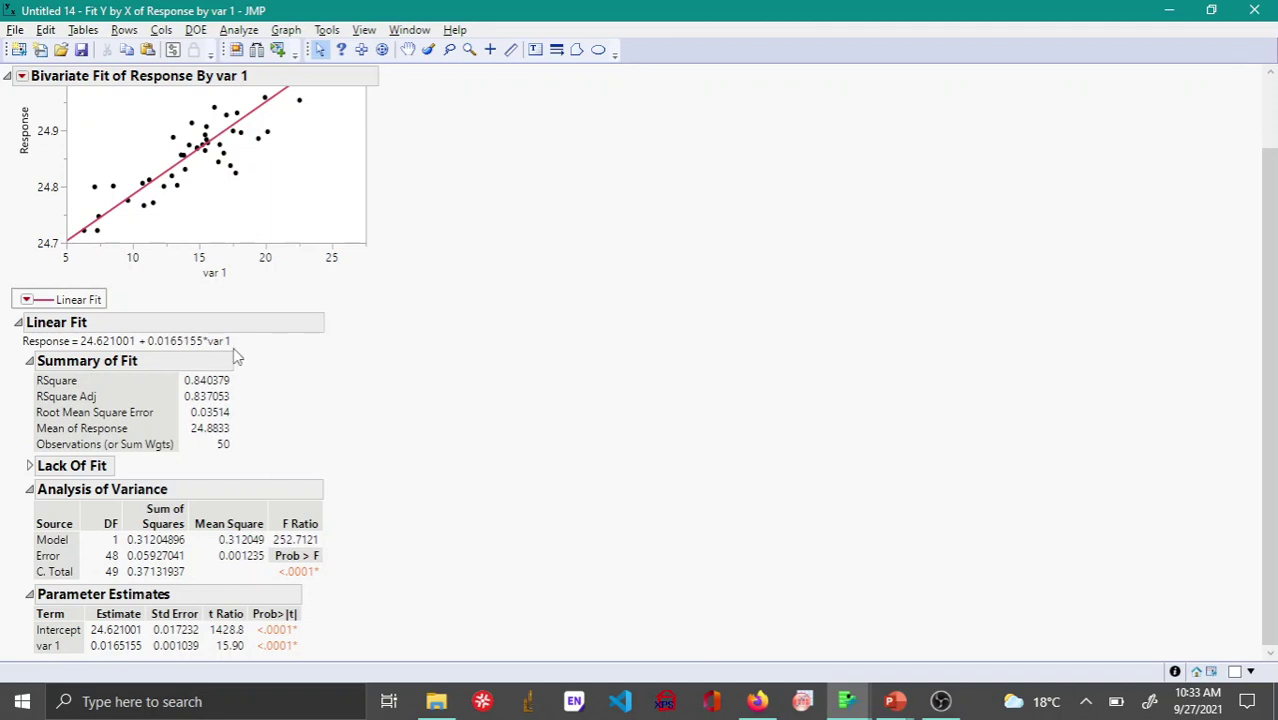
# Read Response values at several var 1 positions along the fitted line with the Crosshairs tool.
pyautogui.scroll(2, 270, 303)
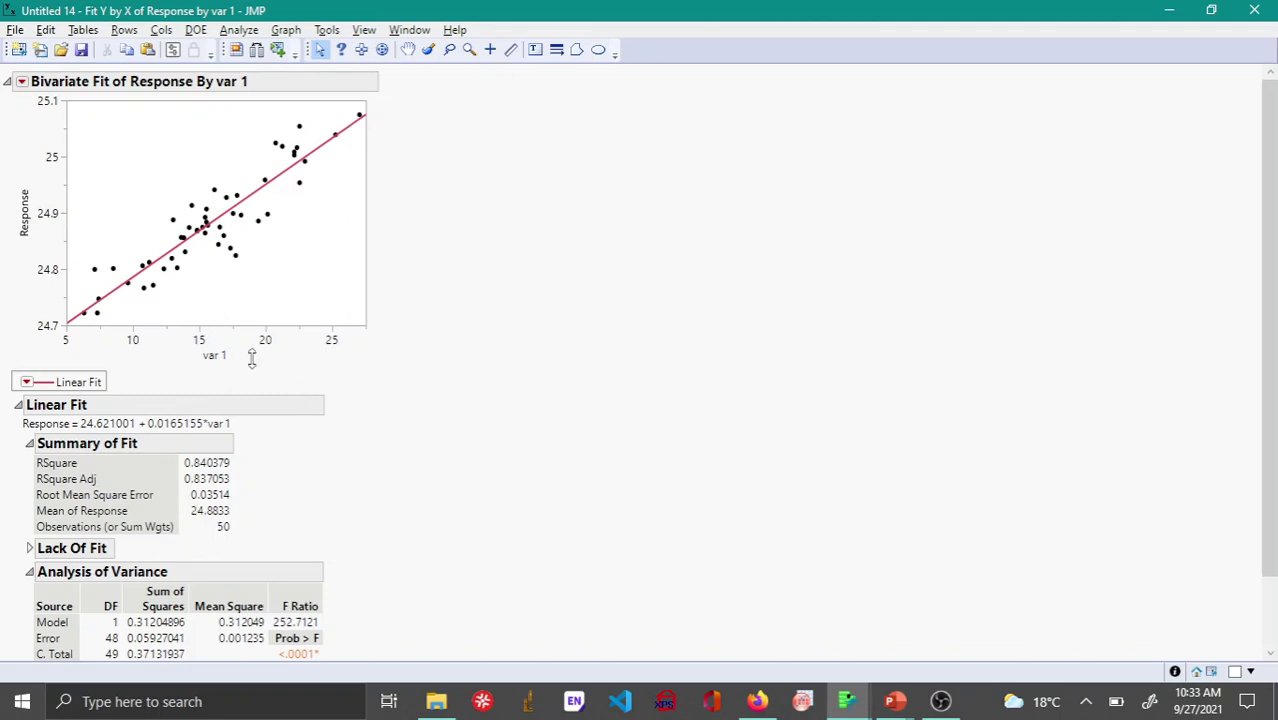
pyautogui.click(490, 50)
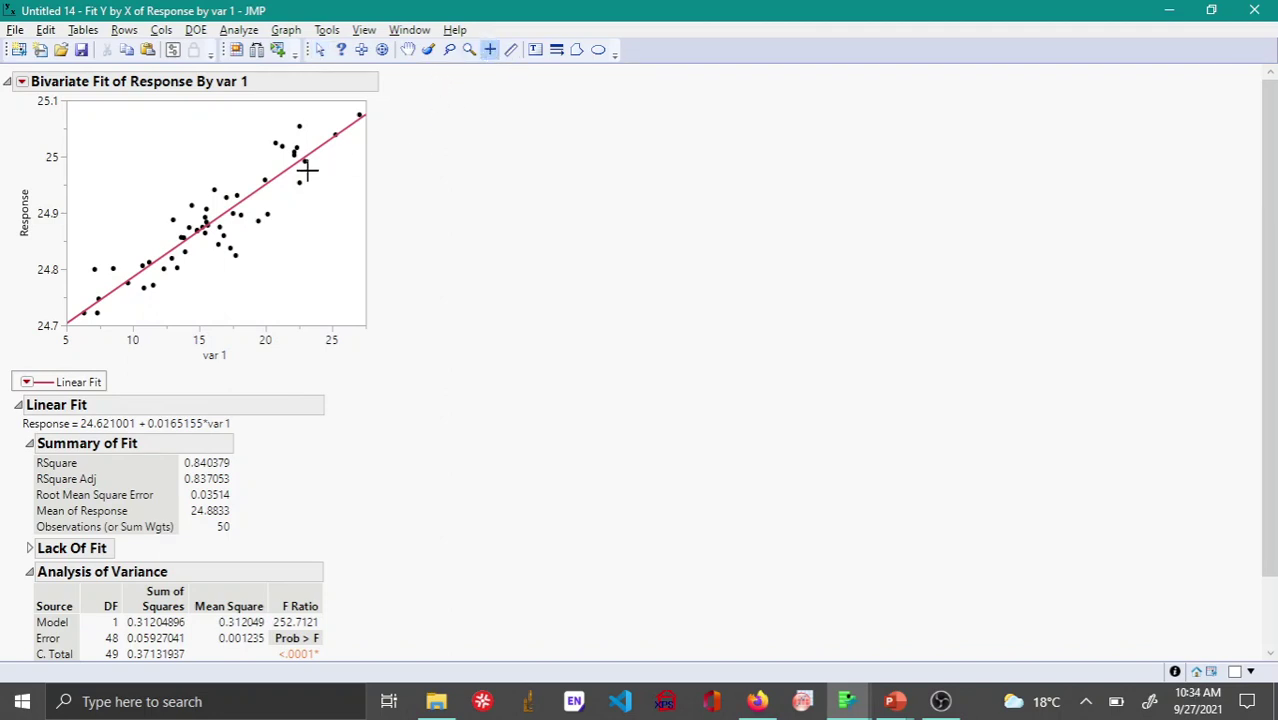
pyautogui.moveTo(276, 175); pyautogui.dragTo(280, 175)
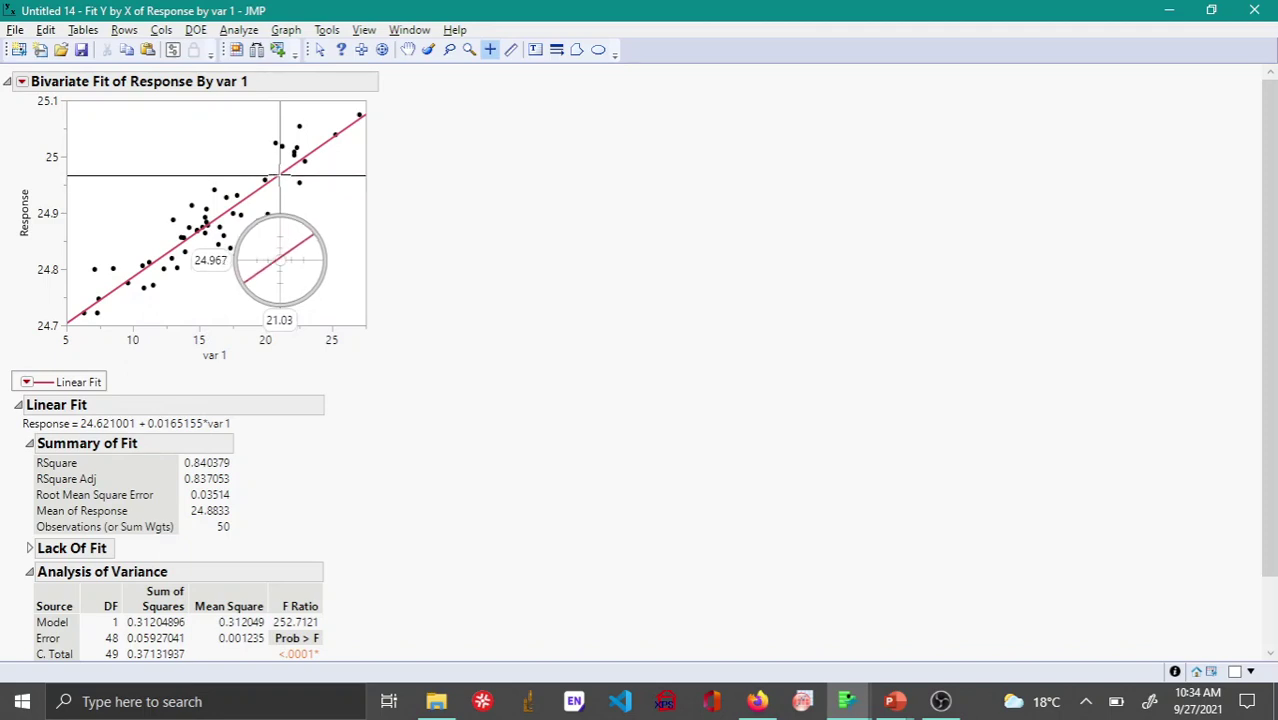
pyautogui.moveTo(280, 175); pyautogui.dragTo(168, 254)
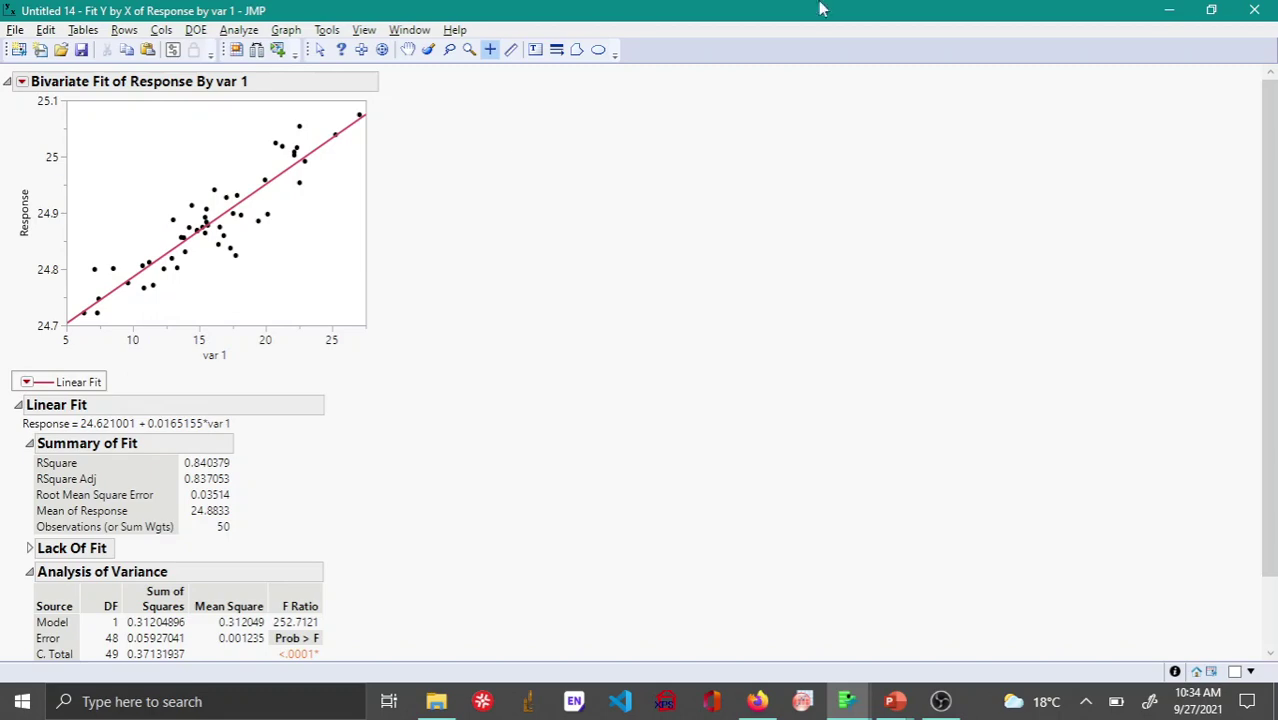
# Arrange the bivariate report beside the data table and save the linear fit's predicted values as a new column.
pyautogui.click(1211, 10)
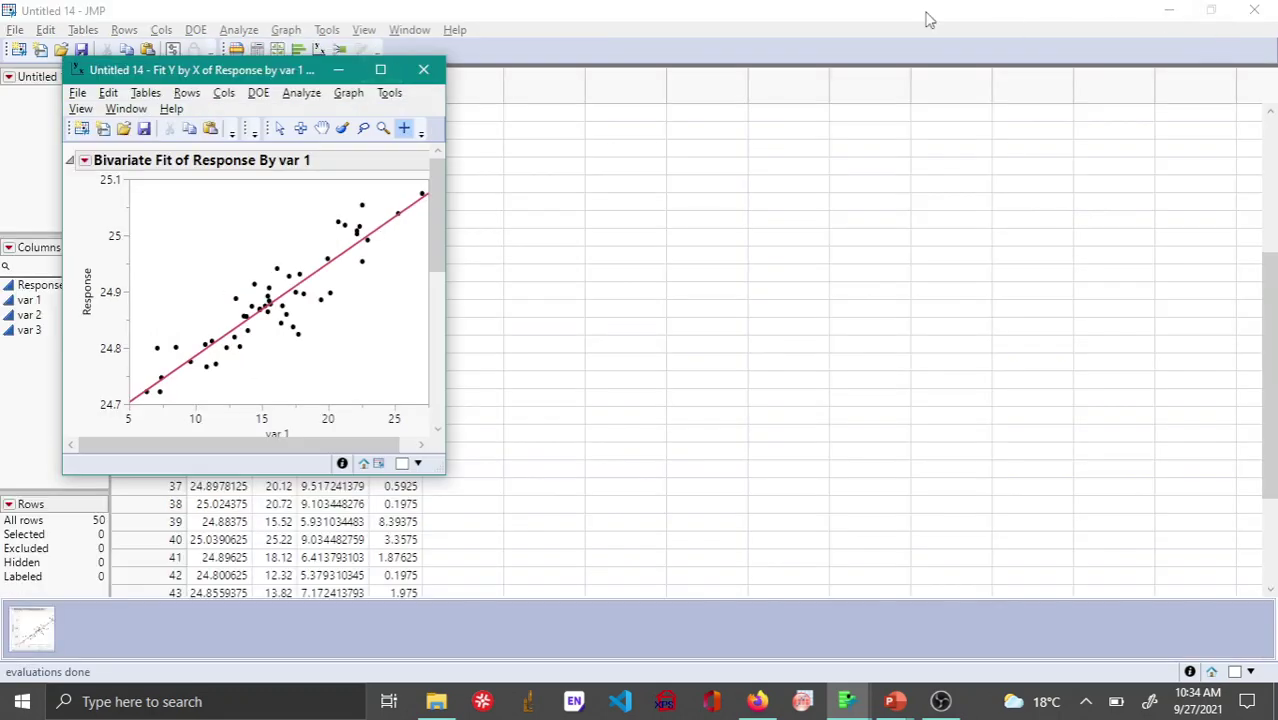
pyautogui.moveTo(229, 78); pyautogui.dragTo(976, 60)
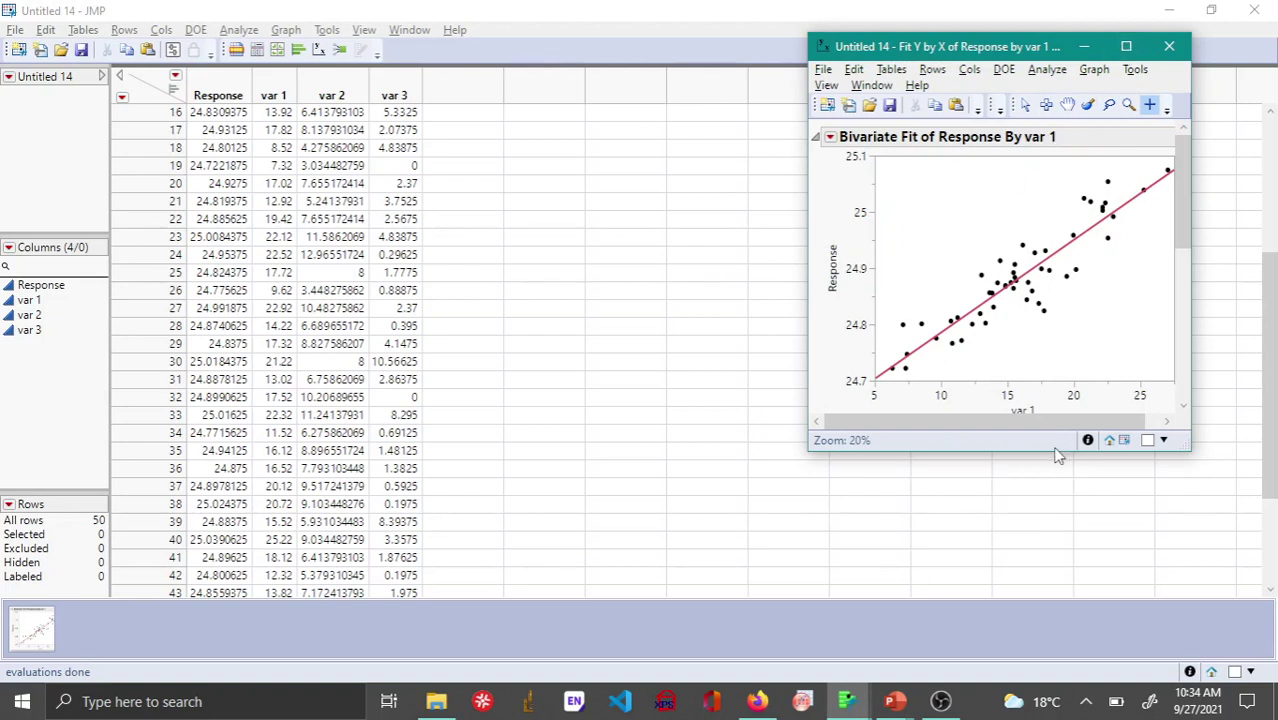
pyautogui.moveTo(1055, 452); pyautogui.dragTo(1056, 588)
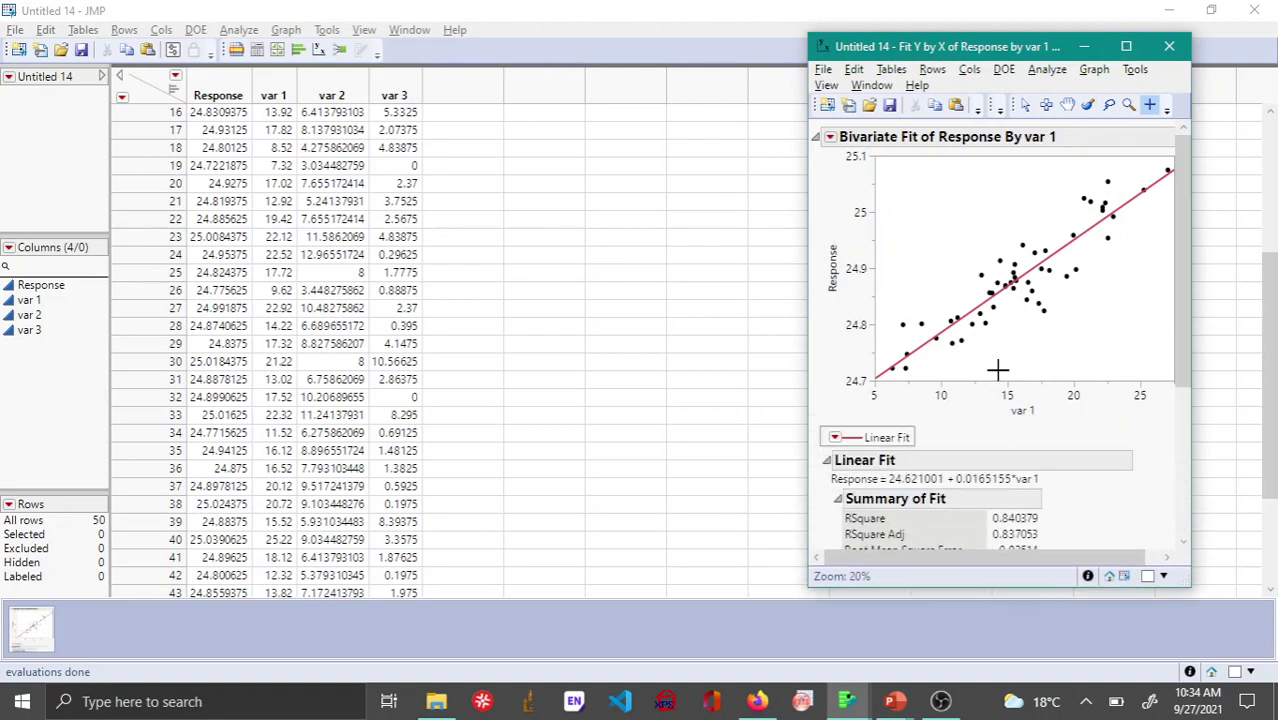
pyautogui.click(837, 440)
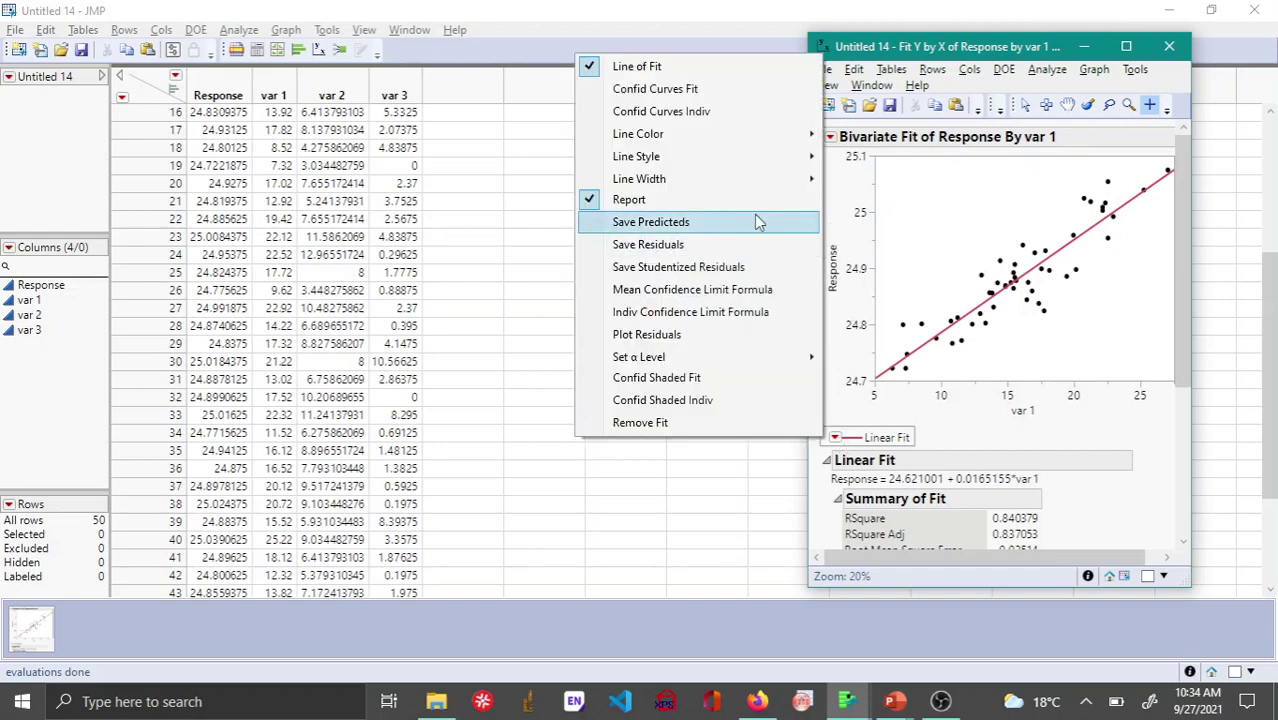
pyautogui.click(711, 221)
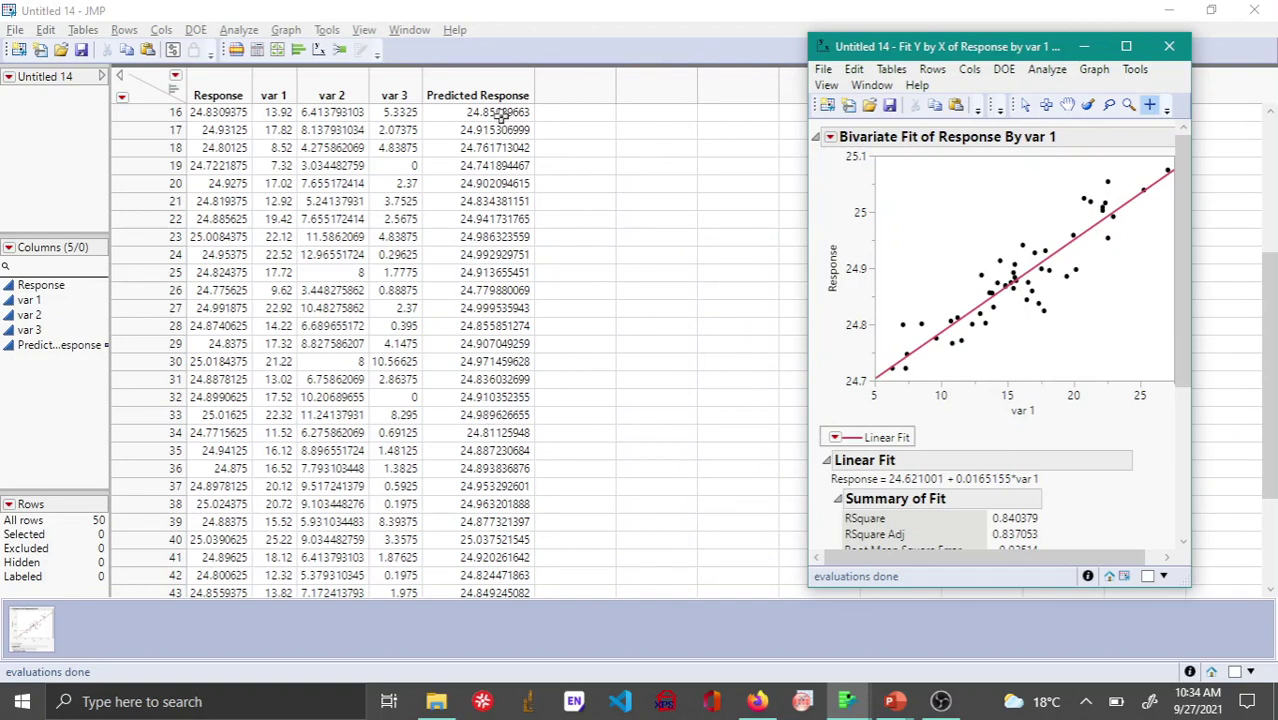
# Add a new row after row 50 with var 1 set to 15 and select its Predicted Response cell.
pyautogui.scroll(-3, 510, 290)
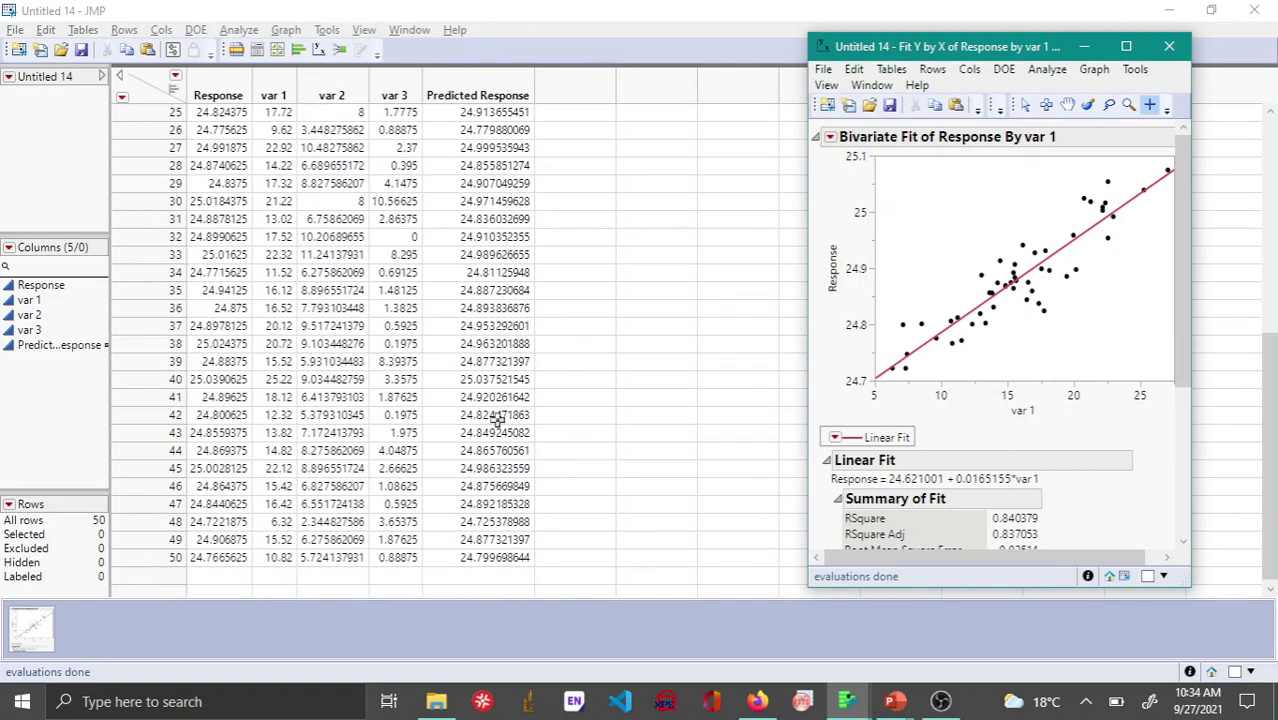
pyautogui.click(264, 575)
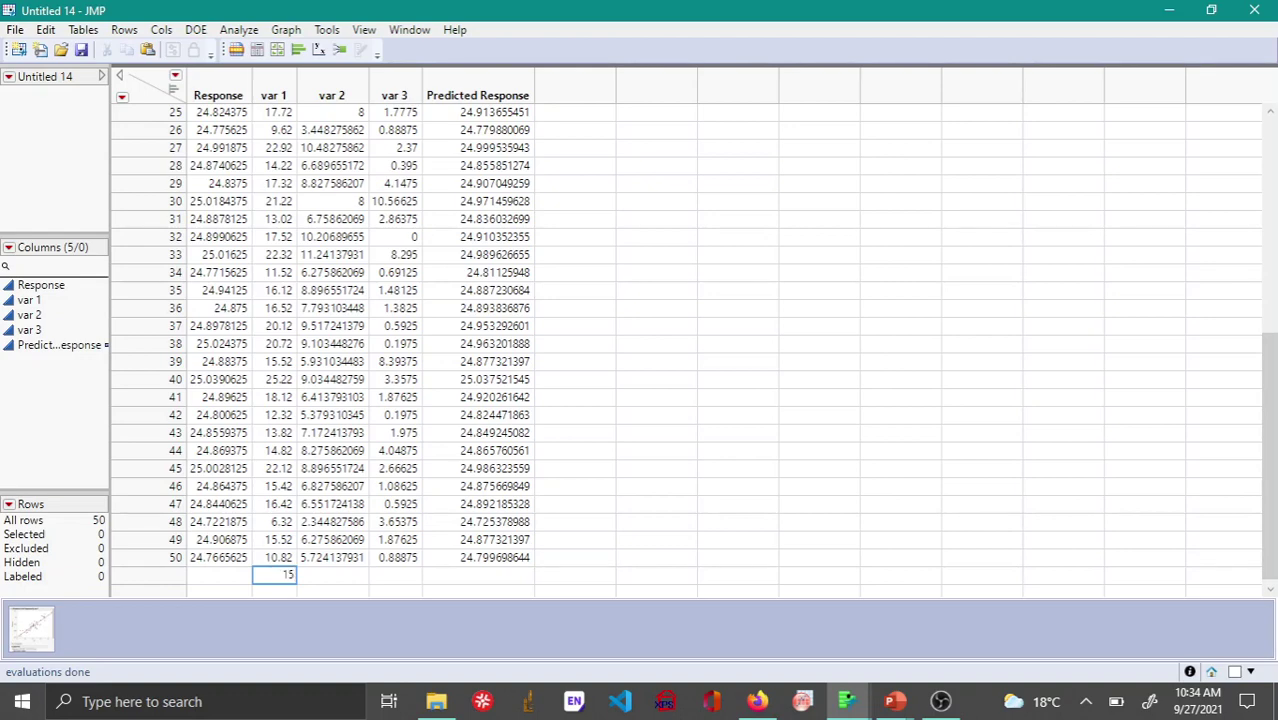
pyautogui.press('Return')
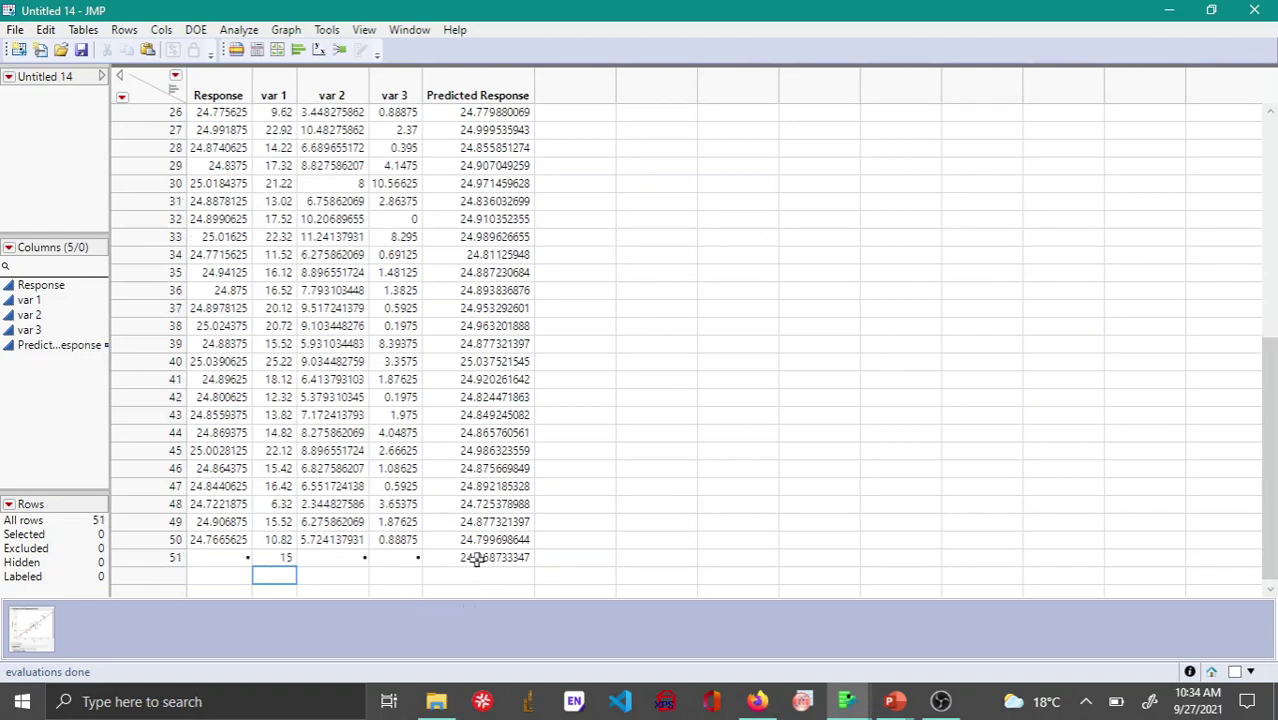
pyautogui.click(476, 558)
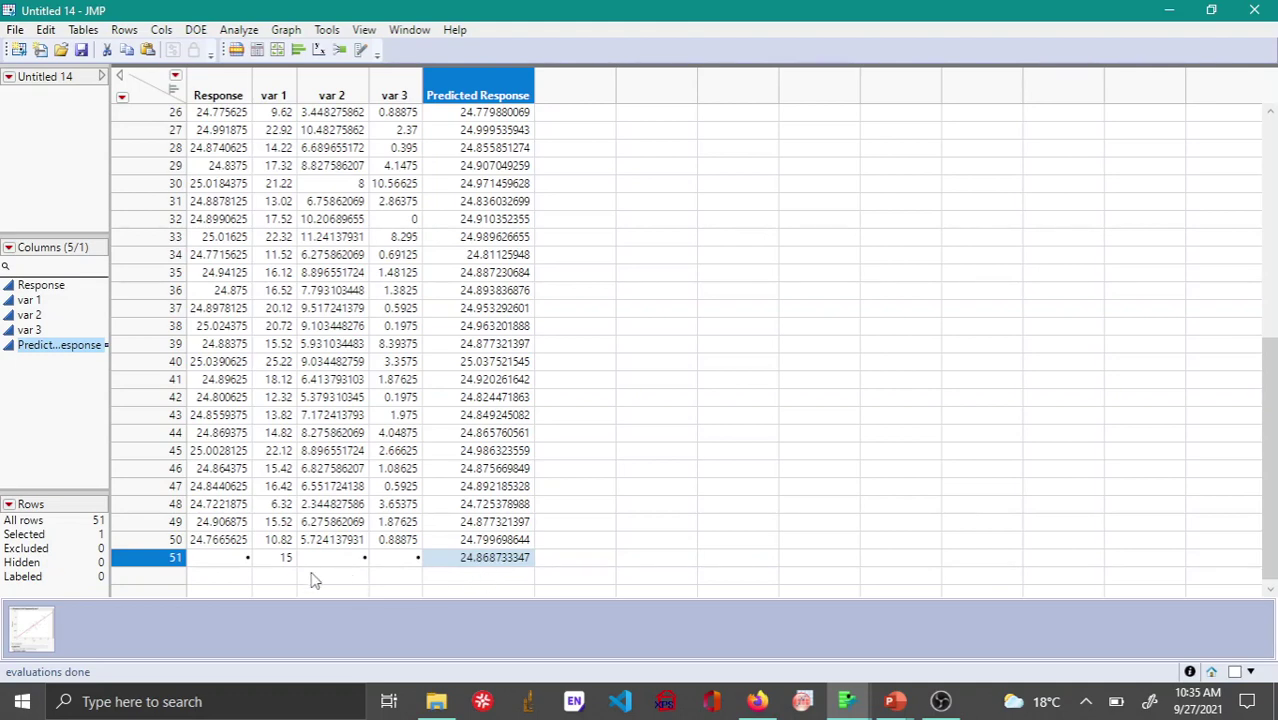
# Bring the bivariate fit report back to the front and maximize its window.
pyautogui.click(48, 628)
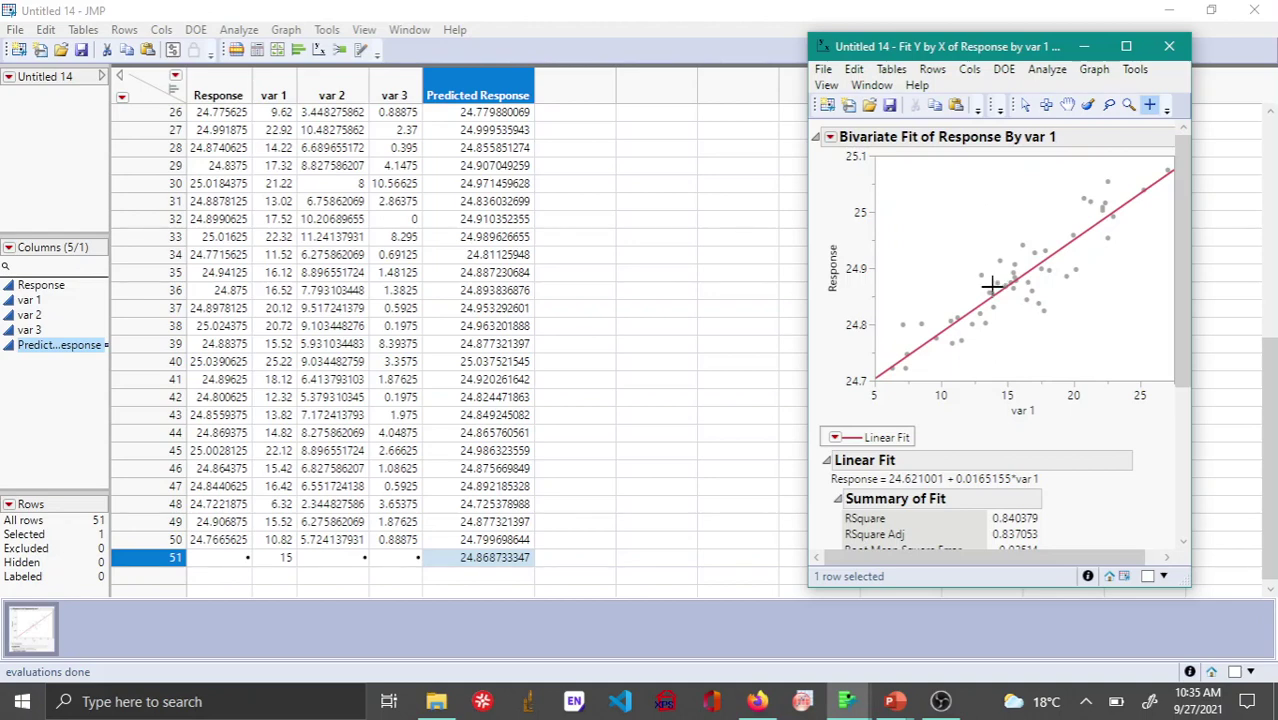
pyautogui.scroll(-2, 1002, 278)
pyautogui.scroll(2, 1051, 344)
pyautogui.click(1126, 46)
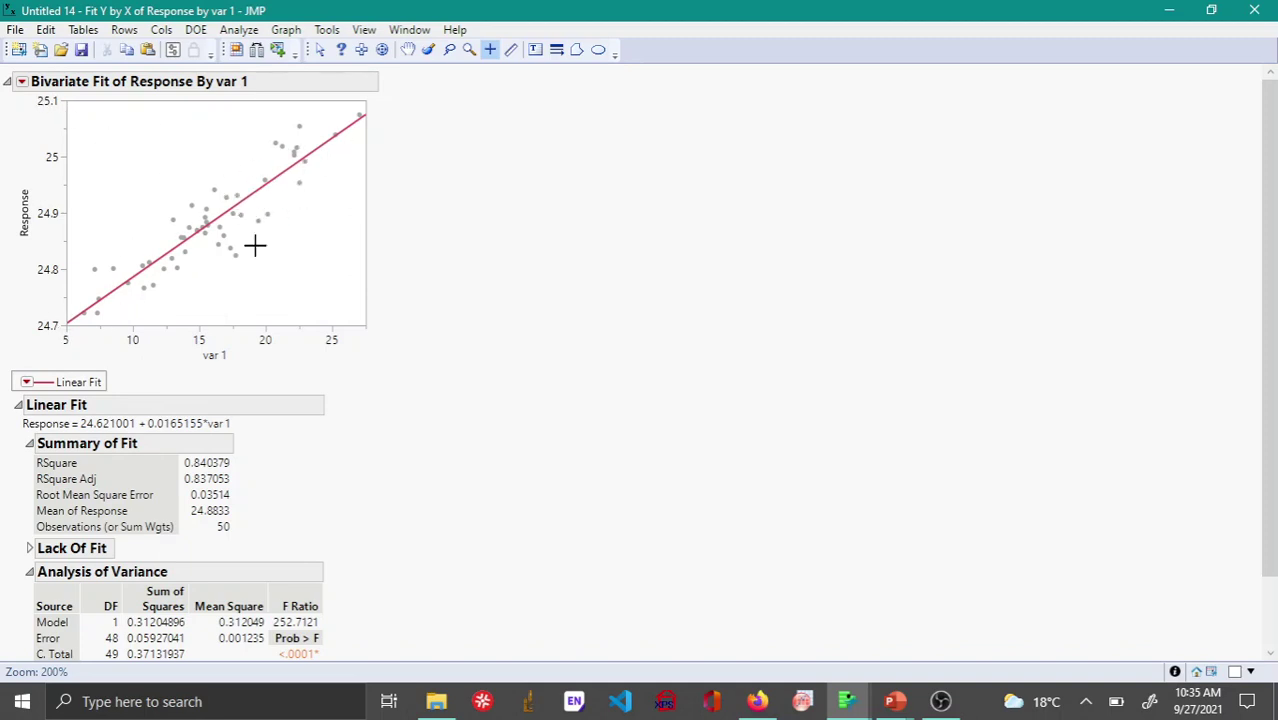
# Show the confidence curves for the linear fit and inspect them with the Crosshairs tool.
pyautogui.click(22, 83)
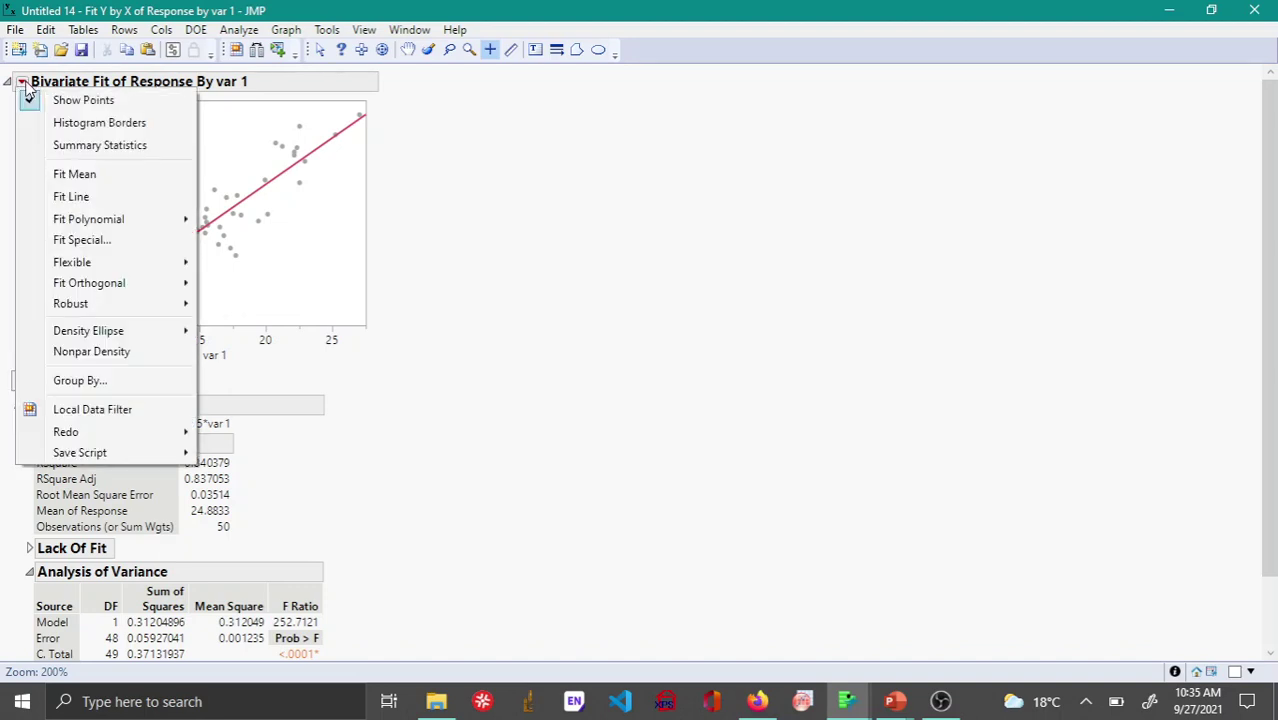
pyautogui.click(22, 82)
pyautogui.click(27, 384)
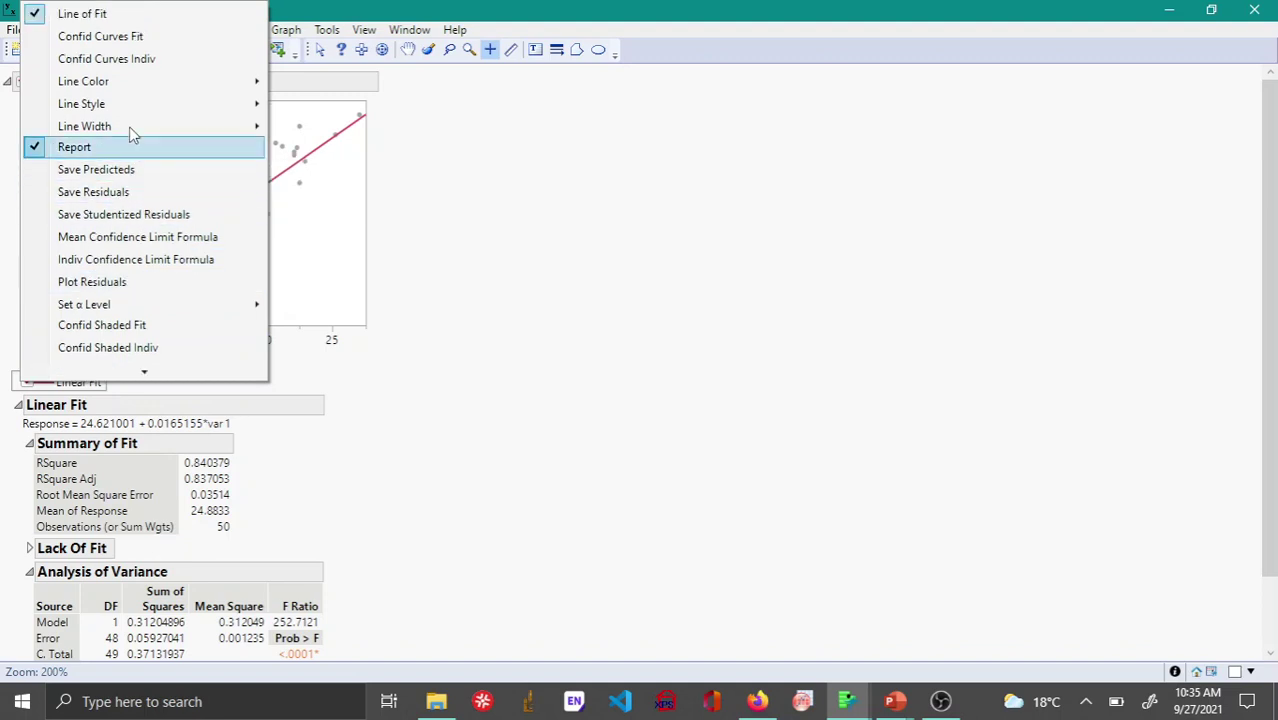
pyautogui.click(130, 45)
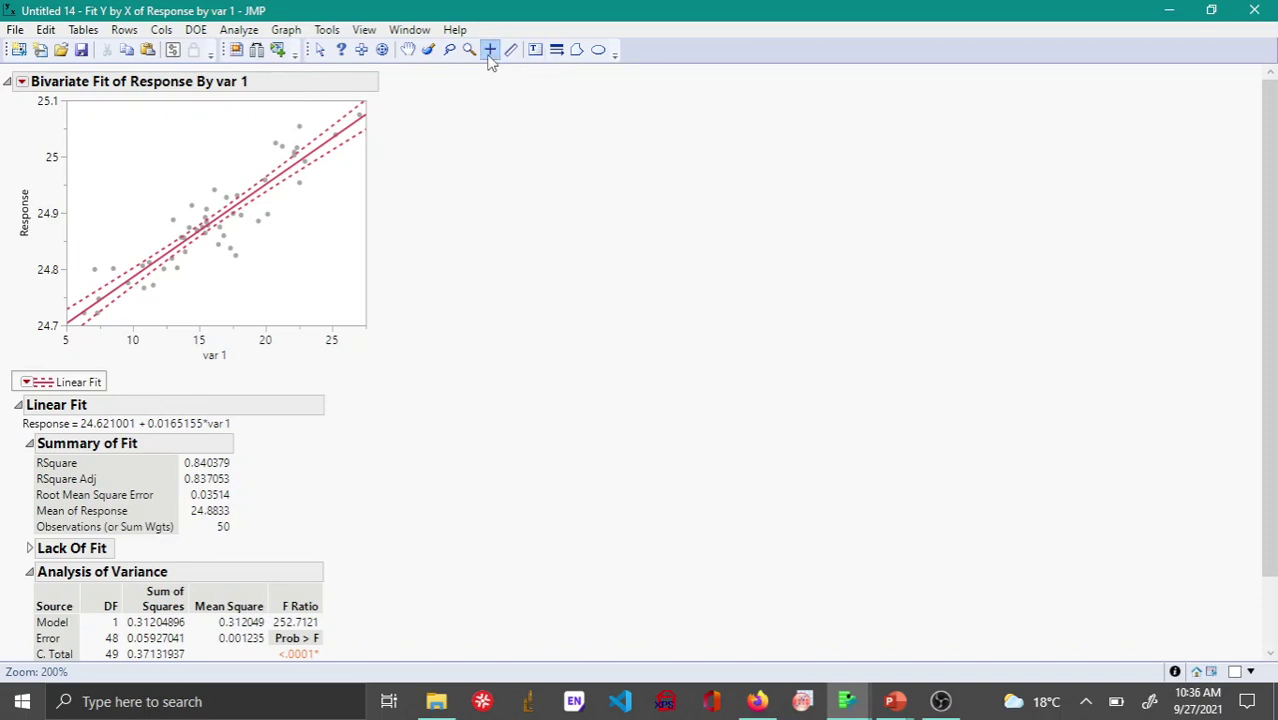
pyautogui.moveTo(168, 272)
pyautogui.mouseDown()
pyautogui.moveTo(163, 261)
pyautogui.moveTo(162, 272)
pyautogui.mouseUp()
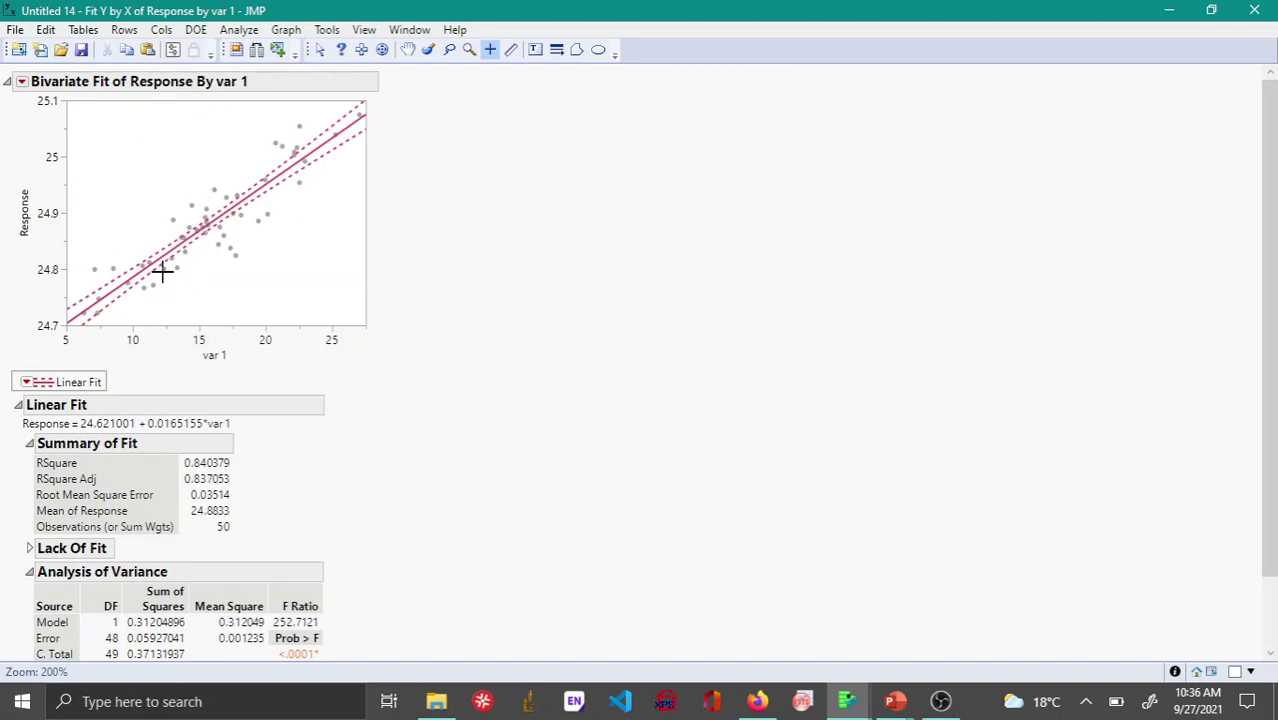
# Show the linear fit's confidence curves for individual predicted values and hide those for the fitted line.
pyautogui.click(27, 383)
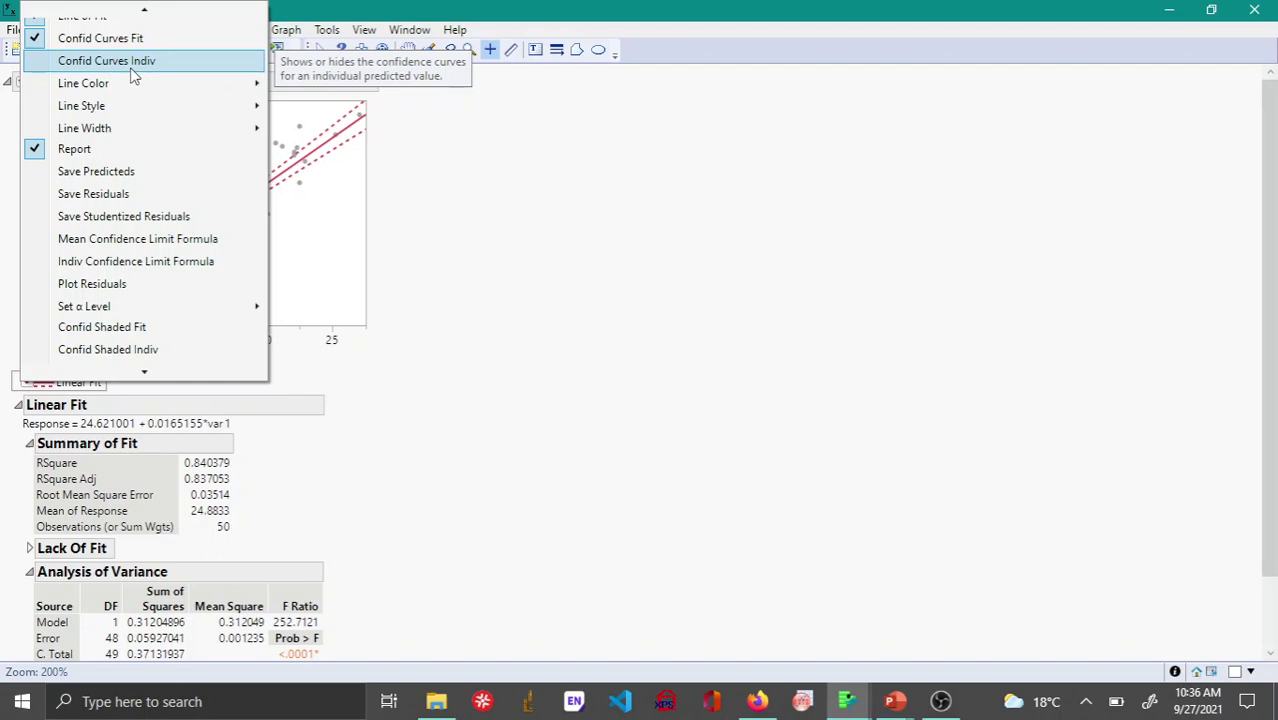
pyautogui.click(222, 62)
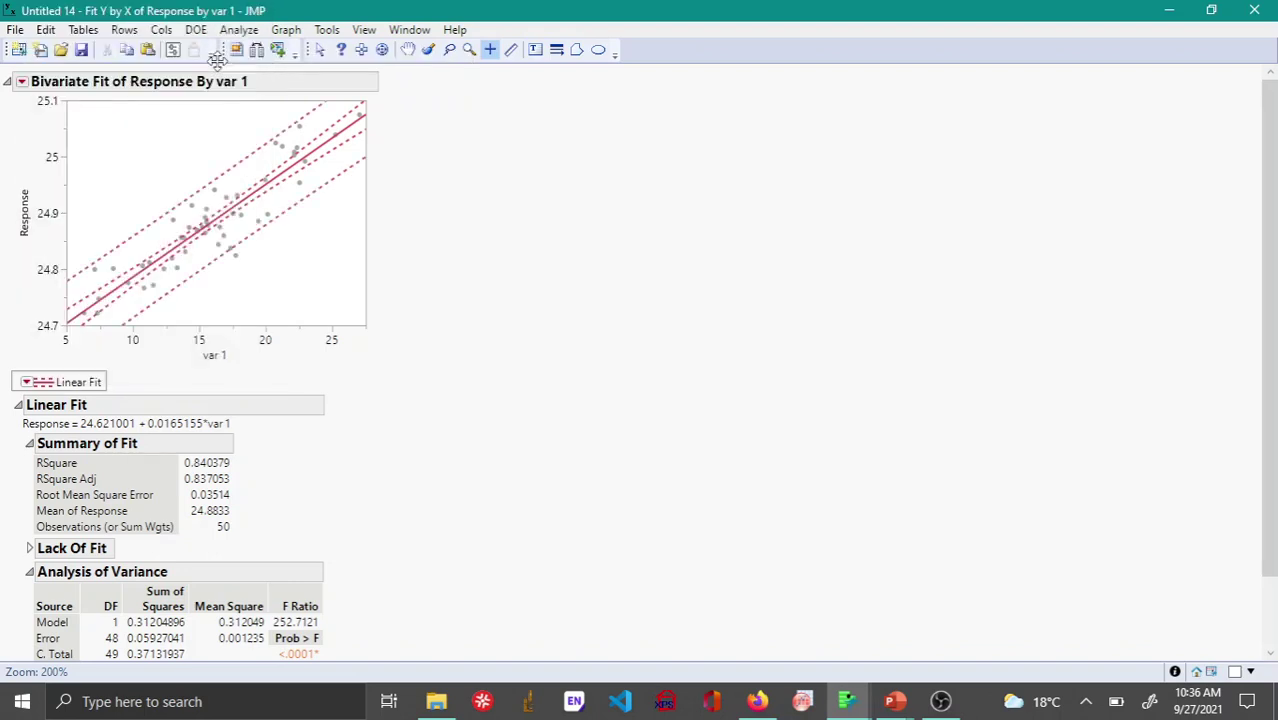
pyautogui.click(27, 383)
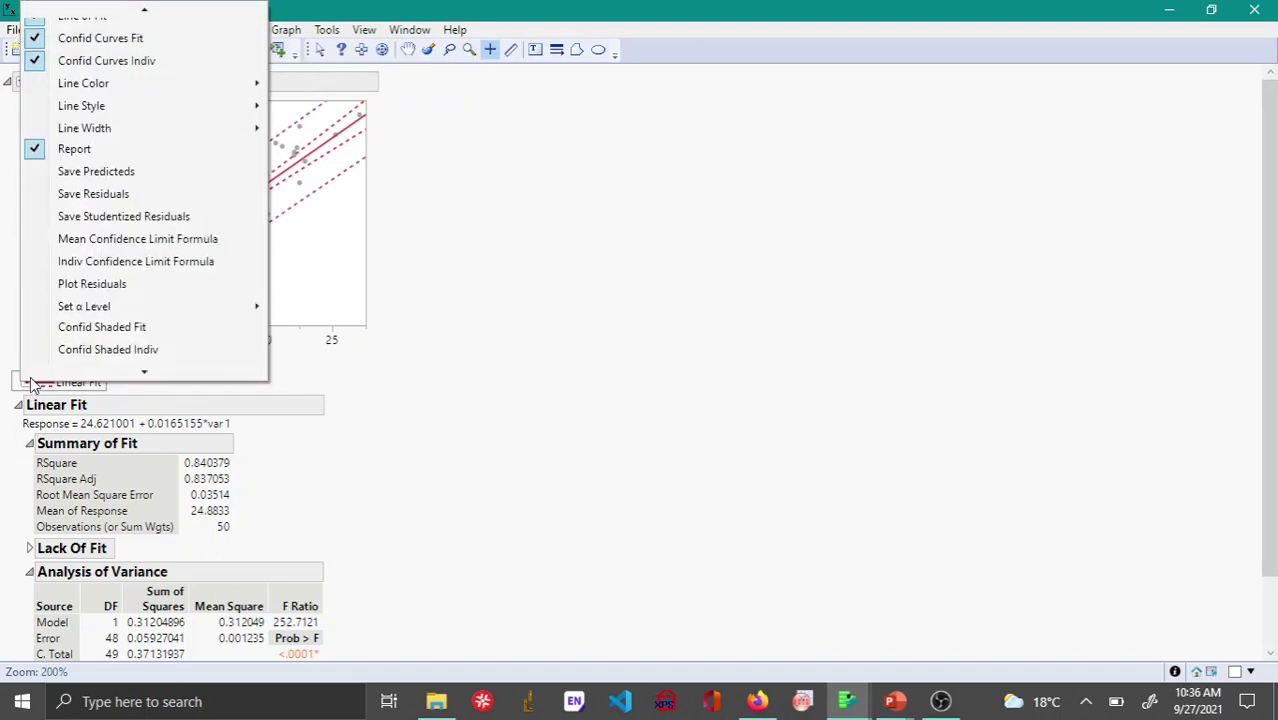
pyautogui.scroll(1, 112, 48)
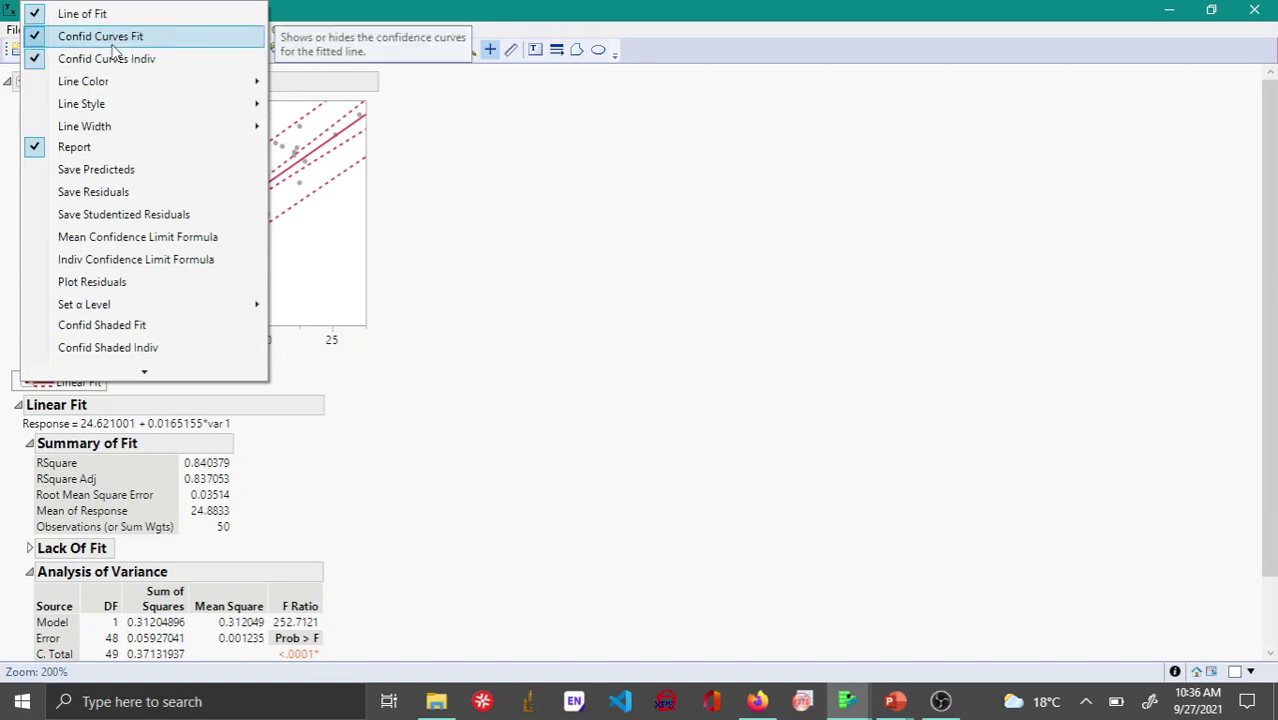
pyautogui.click(127, 40)
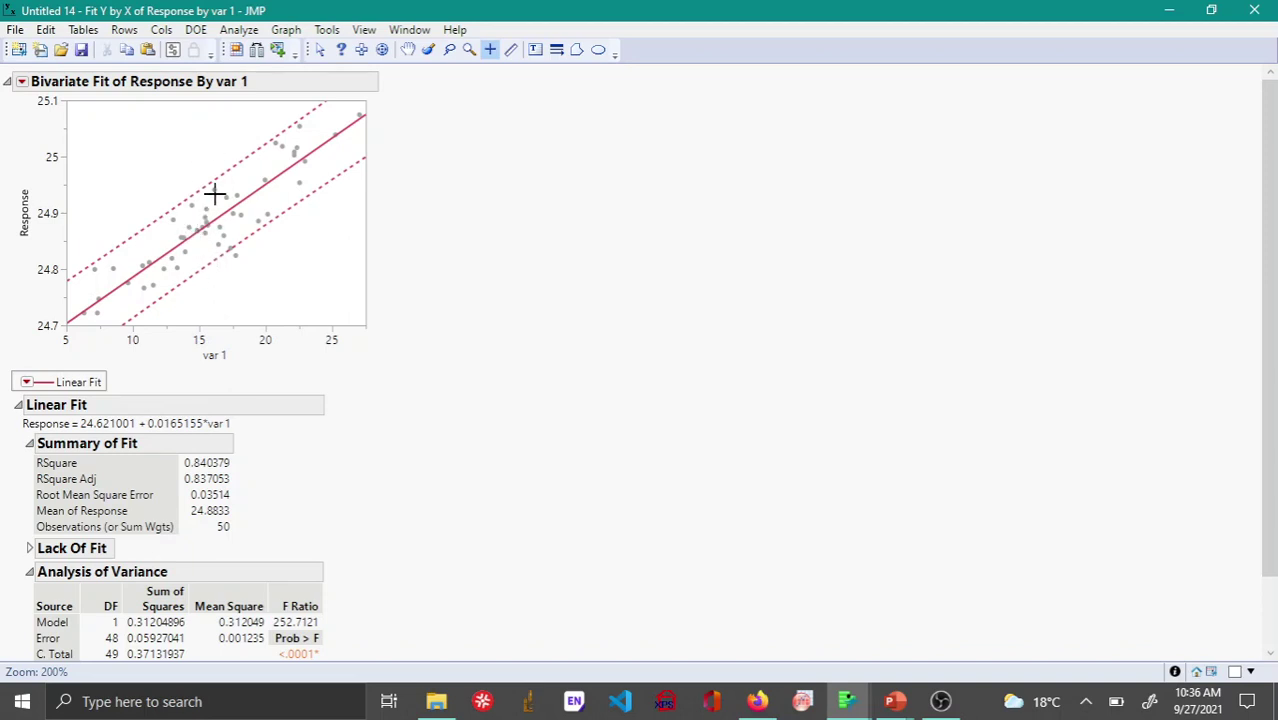
# Shade the area between the individual confidence curves and review the linear fit's summary, ANOVA and parameter estimates.
pyautogui.click(26, 382)
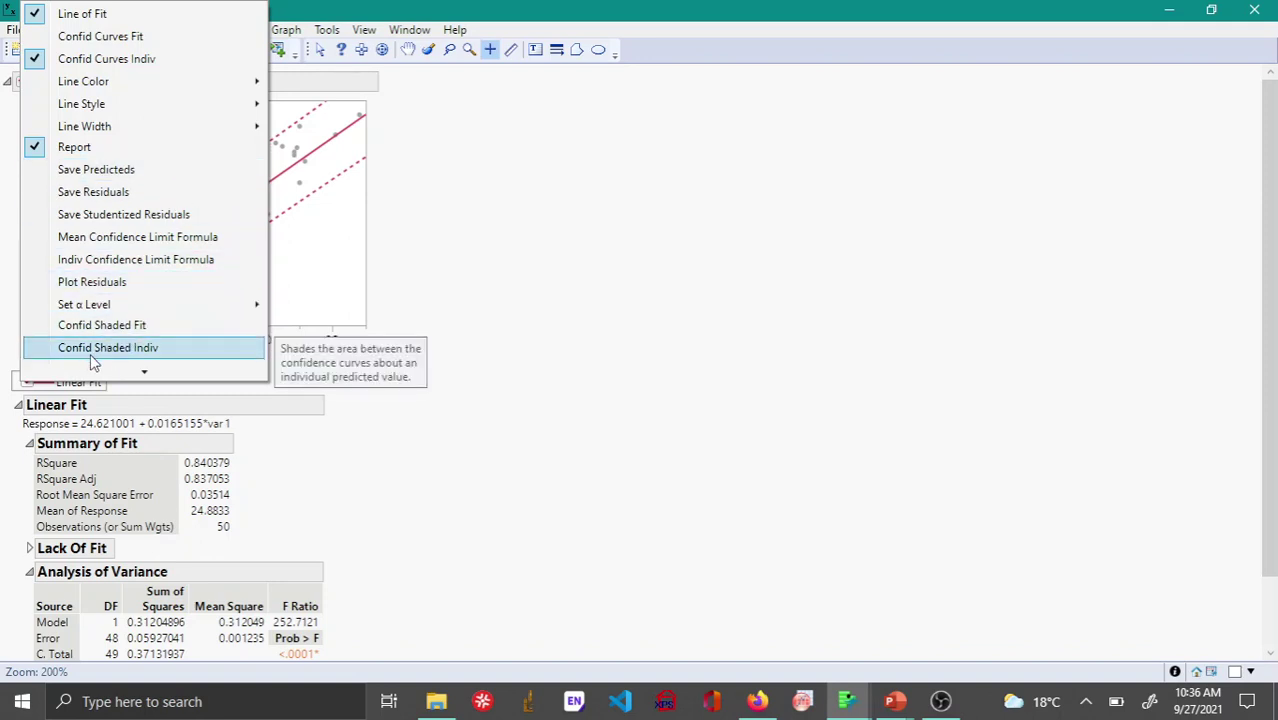
pyautogui.click(117, 358)
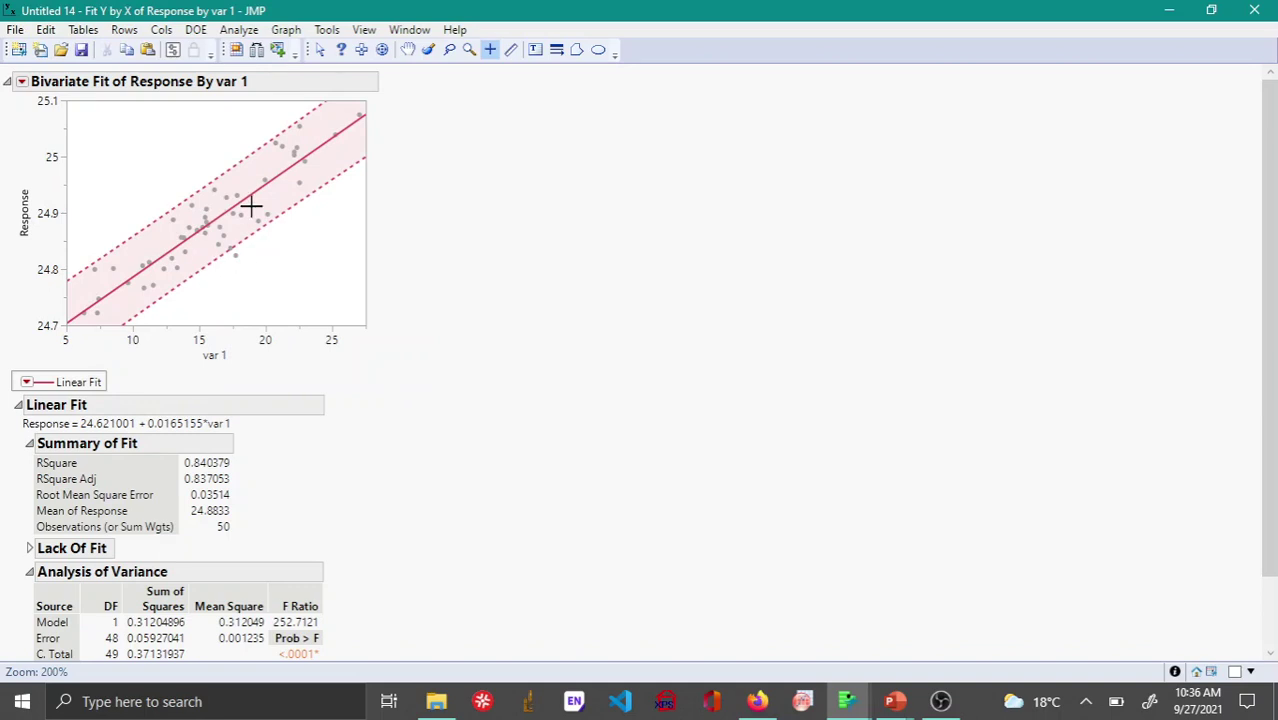
pyautogui.scroll(-2, 308, 308)
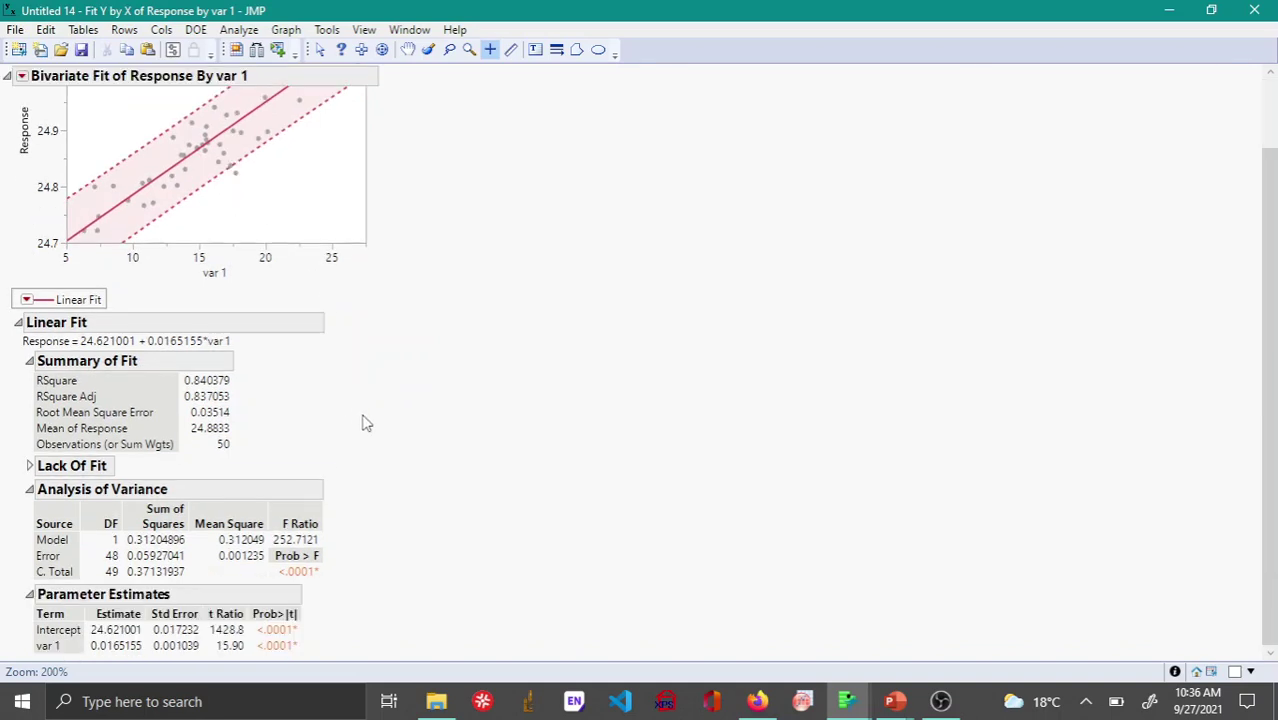
pyautogui.scroll(2, 370, 438)
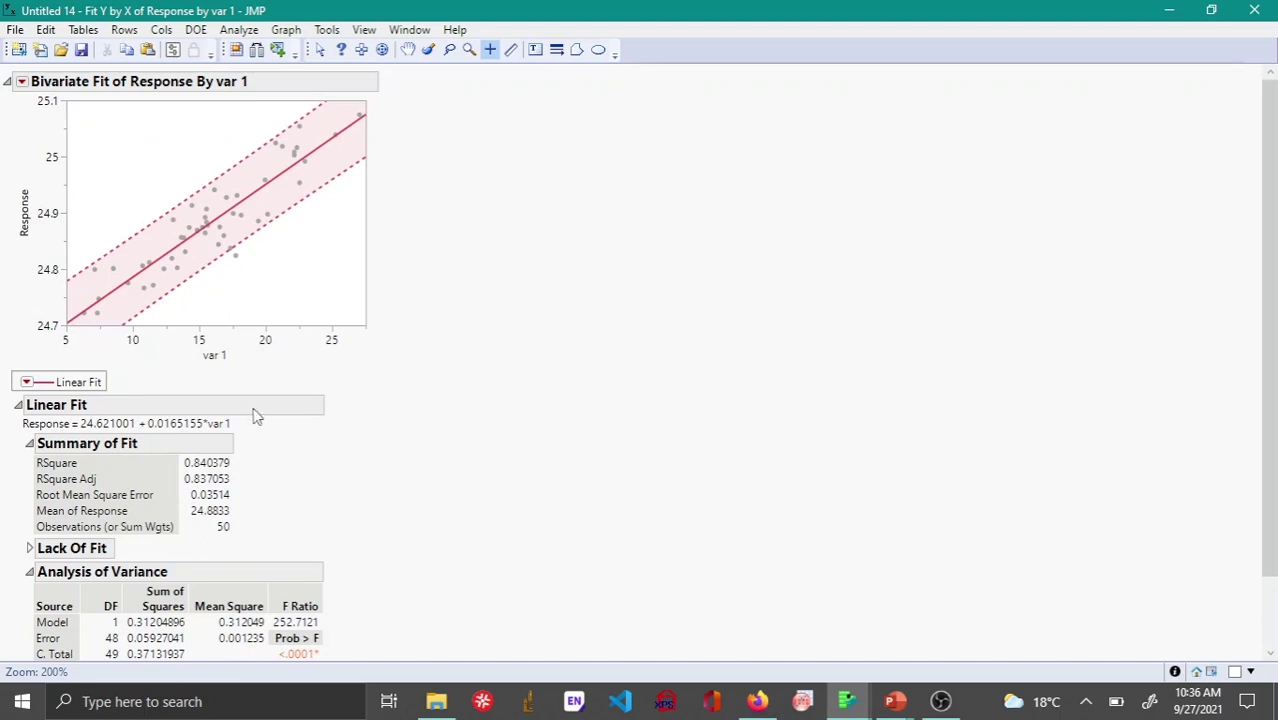
pyautogui.scroll(-2, 257, 415)
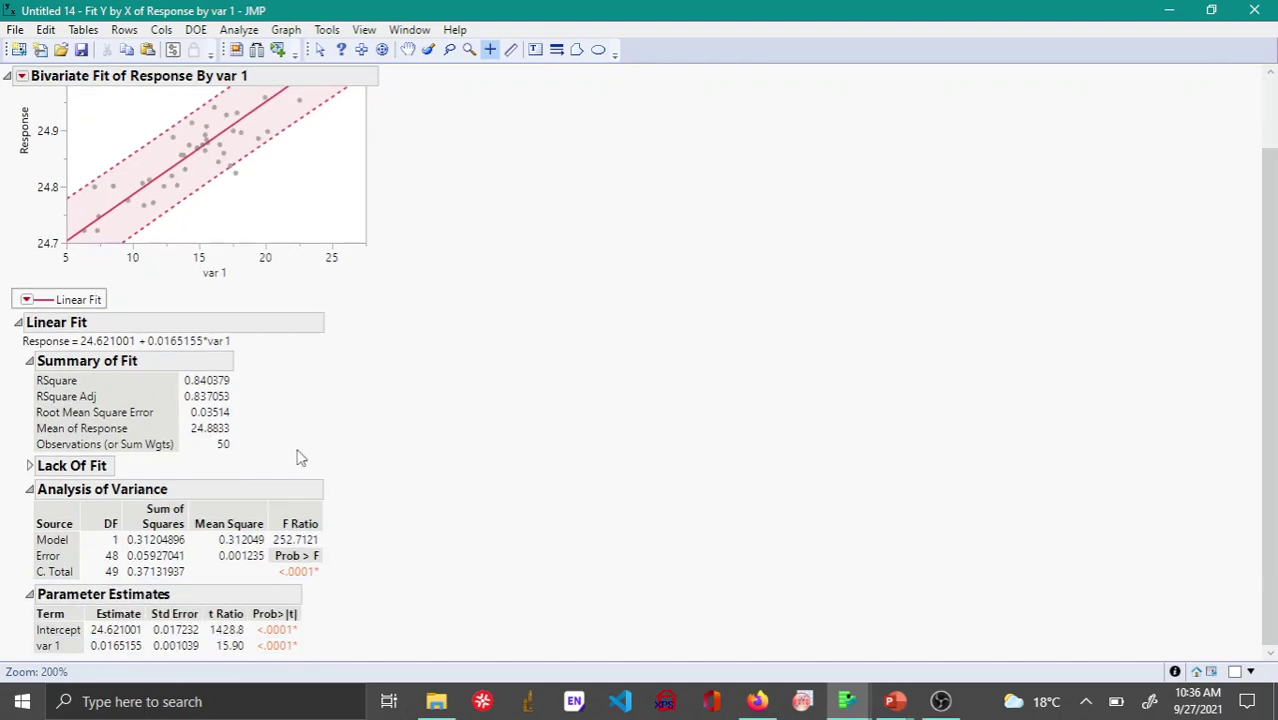